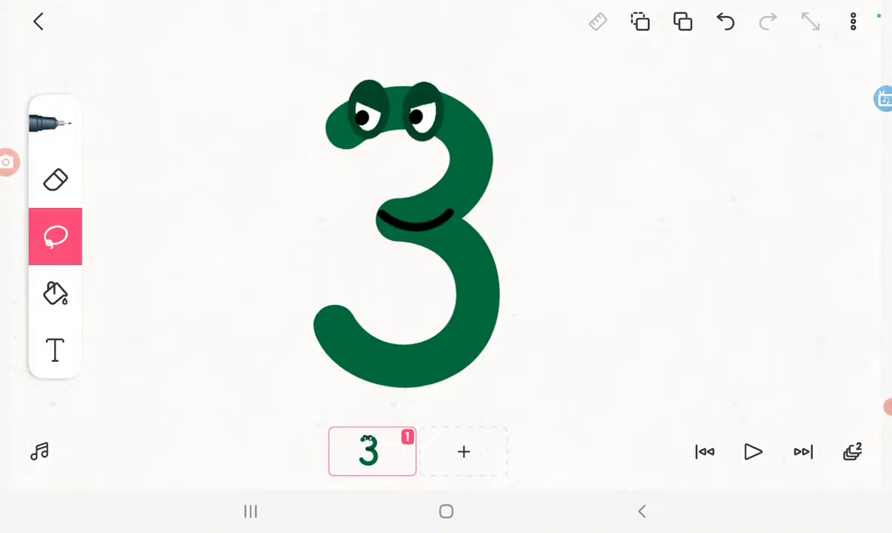
Step: Lasso the green 3, straighten its rotation and settle it slightly lower on the canvas
mouse_move(285, 26)
left_mouse_down()
mouse_move(329, 24)
mouse_move(468, 427)
mouse_move(303, 37)
mouse_move(355, 27)
mouse_move(518, 480)
mouse_move(338, 17)
left_mouse_up()
mouse_move(414, 222)
left_mouse_down()
mouse_move(443, 374)
mouse_move(433, 375)
left_mouse_up()
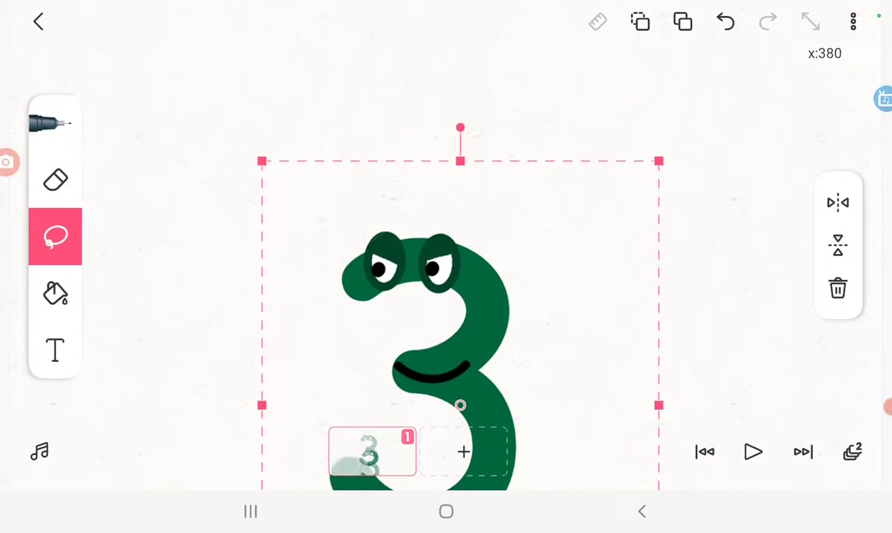
mouse_move(460, 127)
left_mouse_down()
mouse_move(263, 205)
mouse_move(233, 245)
mouse_move(383, 137)
mouse_move(472, 127)
mouse_move(450, 125)
left_mouse_up()
mouse_move(444, 332)
left_mouse_down()
mouse_move(468, 169)
mouse_move(462, 247)
left_mouse_up()
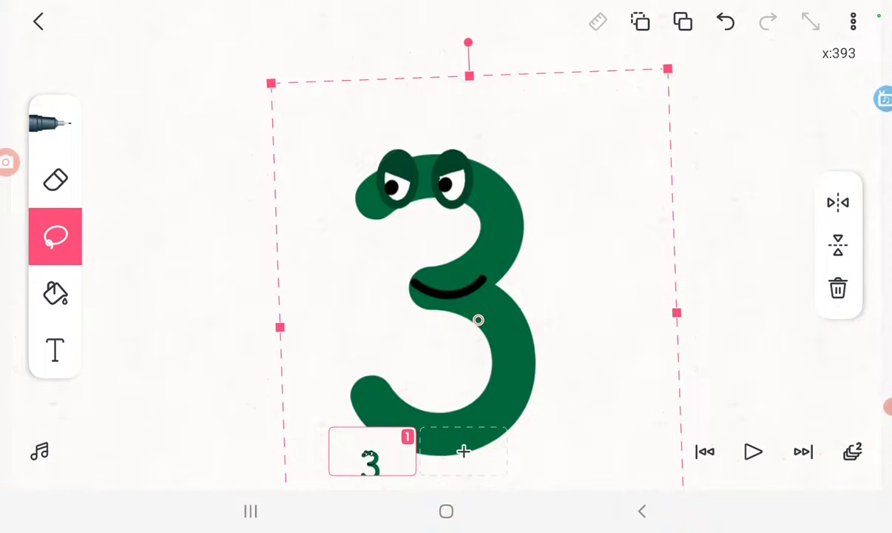
mouse_move(478, 320)
left_mouse_down()
mouse_move(488, 273)
mouse_move(470, 338)
mouse_move(443, 274)
left_mouse_up()
left_click(740, 333)
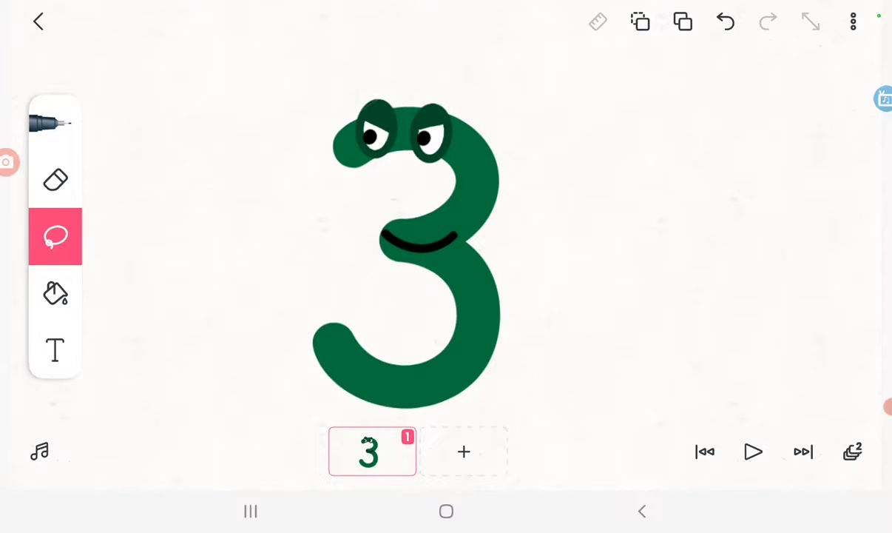
left_click(49, 123)
Step: Check the pen's brush options, colour and layer list, and reset the canvas view
left_click(48, 123)
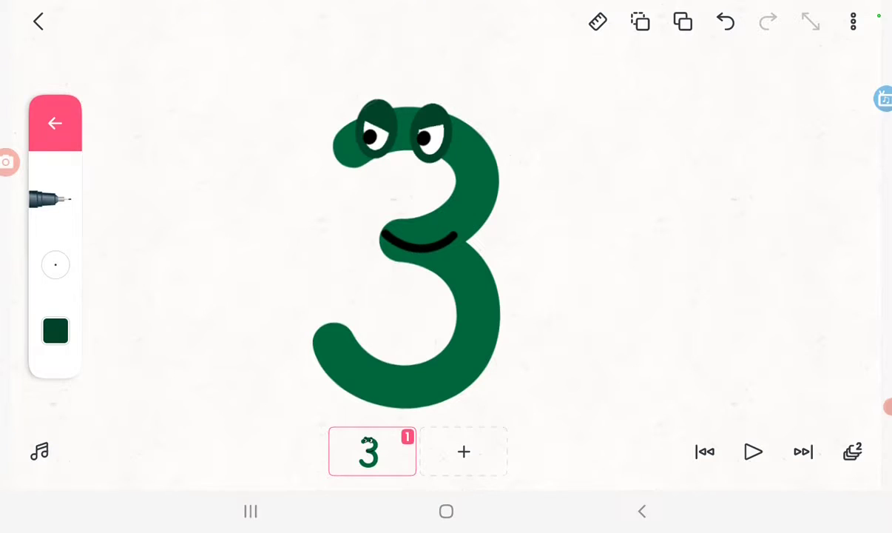
left_click(55, 331)
left_click(629, 259)
scroll(518, 148, "up", 5)
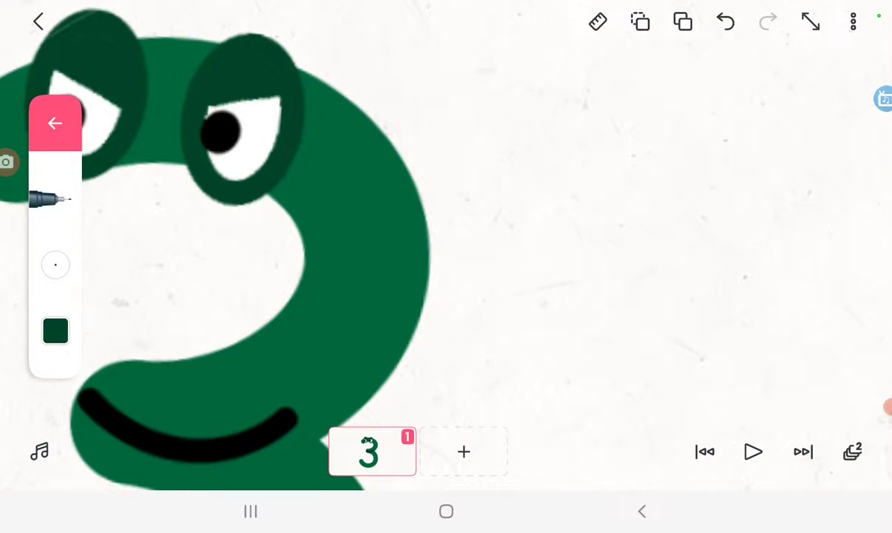
left_click(810, 21)
left_click(853, 452)
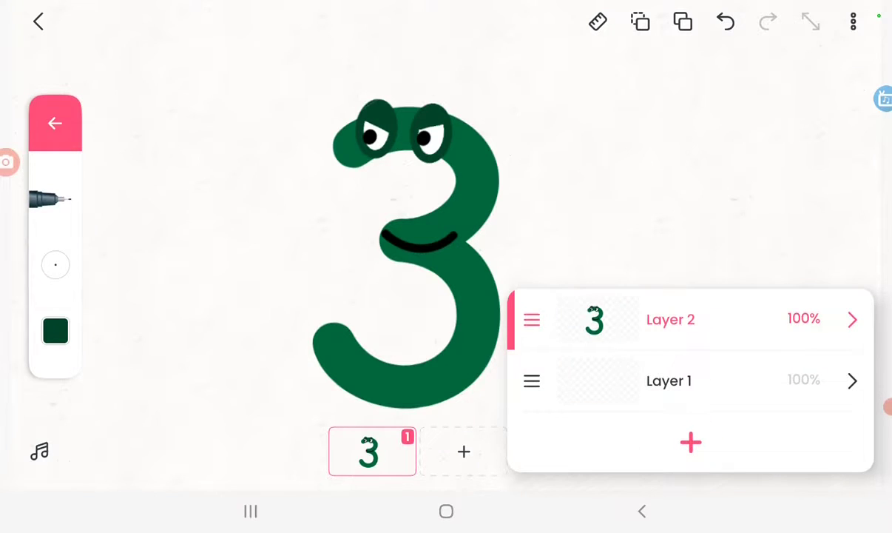
left_click(629, 185)
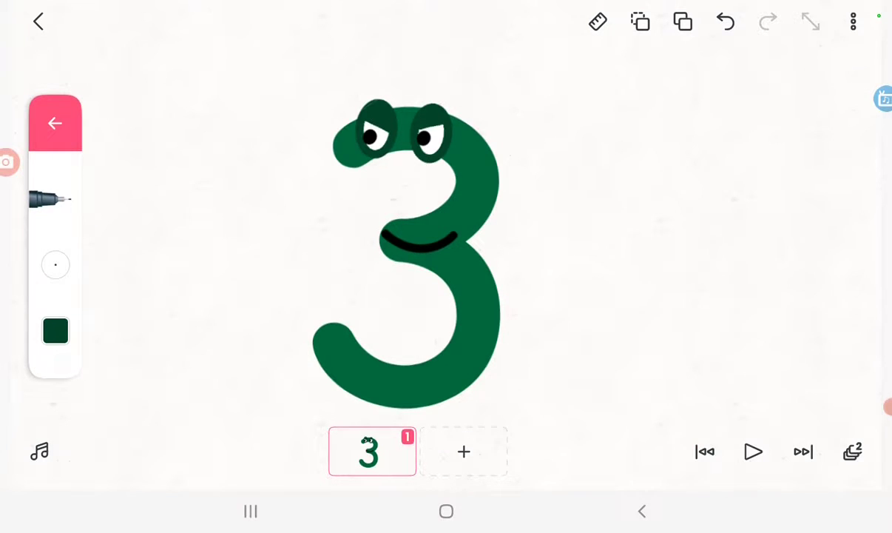
Step: Undo a stray mark near the eye and add a blank second frame
left_click_drag(422, 132, 434, 126)
left_click(724, 21)
scroll(407, 251, "up", 5)
scroll(295, 252, "up", 2)
scroll(221, 251, "up", 5)
scroll(296, 251, "up", 3)
scroll(296, 252, "down", 3)
scroll(296, 222, "down", 1)
scroll(295, 251, "up", 3)
left_click(811, 21)
scroll(415, 251, "up", 2)
scroll(414, 251, "up", 1)
scroll(414, 251, "down", 1)
scroll(414, 252, "up", 4)
scroll(414, 251, "up", 1)
scroll(414, 251, "up", 3)
scroll(414, 252, "down", 4)
scroll(414, 251, "up", 1)
left_click(810, 21)
left_click(888, 406)
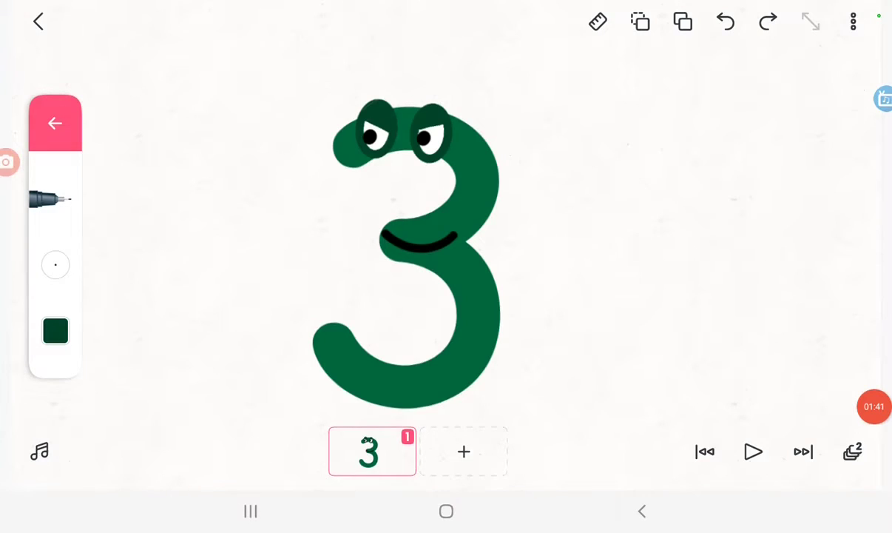
left_click(464, 451)
Step: Set the pen to black at 5px, undoing a test stroke
left_click(56, 122)
left_click(56, 330)
left_click(189, 294)
left_click(629, 259)
left_click_drag(56, 264, 178, 325)
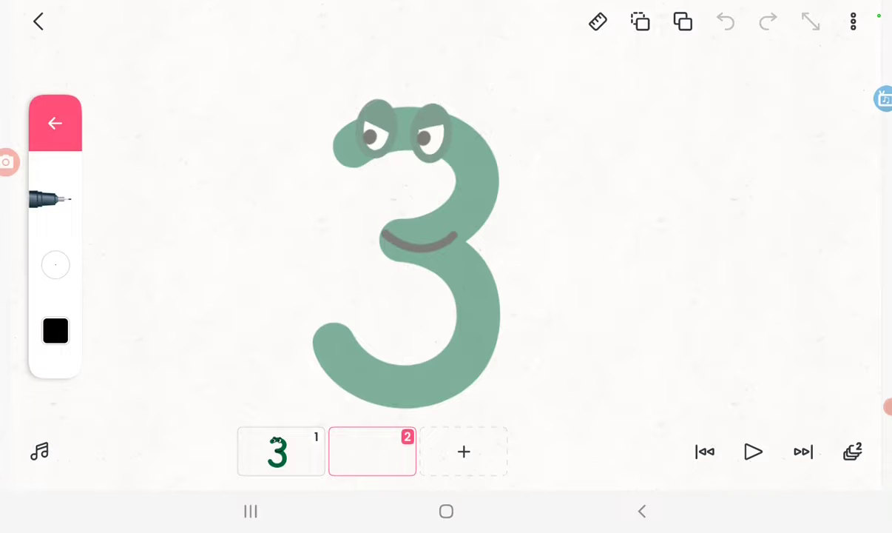
left_click_drag(241, 231, 398, 323)
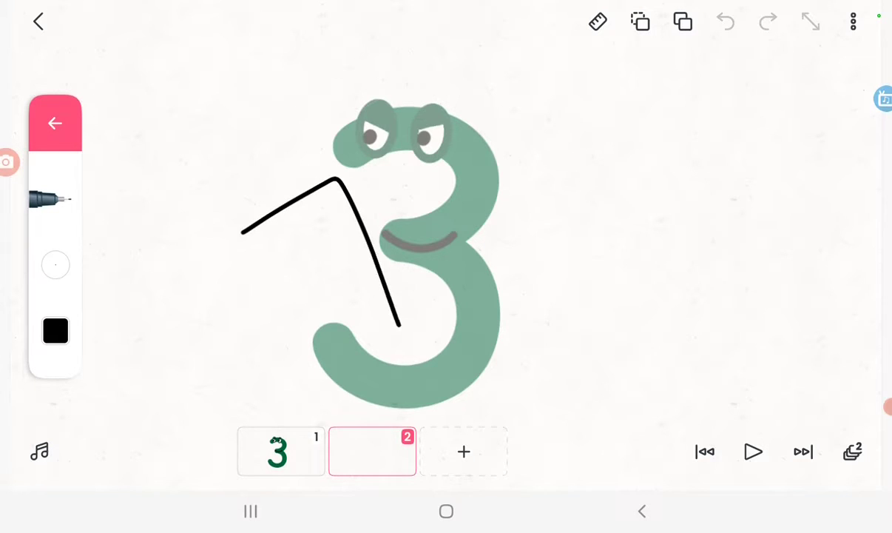
left_click(725, 21)
left_click(888, 406)
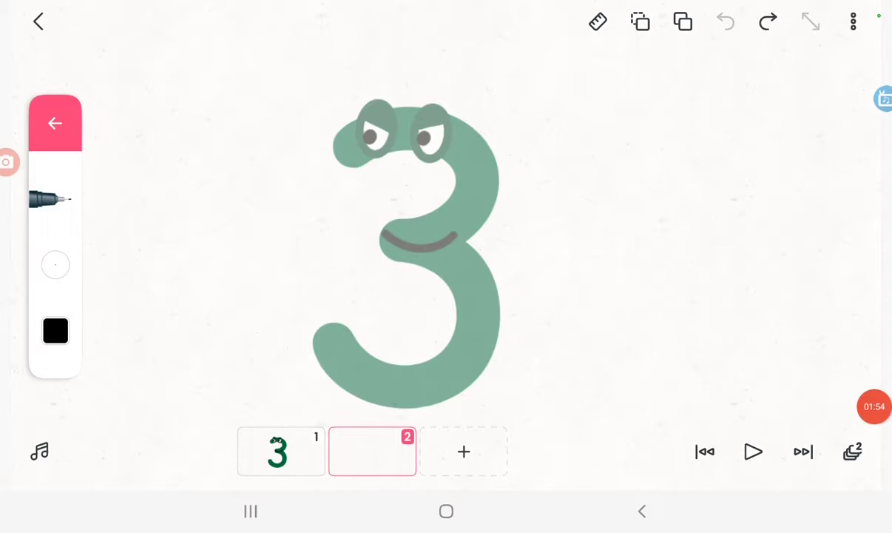
Step: Draw the Y outline and fill it with white
mouse_move(285, 132)
left_mouse_down()
mouse_move(523, 113)
mouse_move(287, 159)
mouse_move(274, 131)
mouse_move(318, 126)
left_mouse_up()
left_click(55, 122)
left_click(55, 293)
left_click(55, 262)
left_click(116, 130)
left_click(488, 296)
left_click(55, 123)
Step: Add faint, low-opacity yellow shading along the Y's right edge
left_click(56, 330)
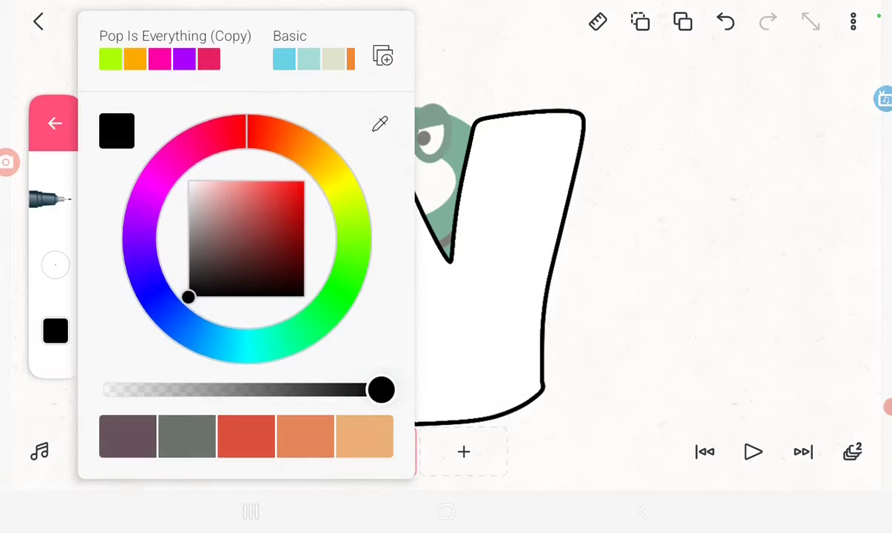
left_click(303, 182)
left_click_drag(381, 389, 273, 389)
left_click(666, 259)
left_click_drag(563, 141, 530, 325)
left_click_drag(534, 281, 525, 383)
Step: Draw a black eye circle beside the Y at full opacity
left_click(56, 330)
left_click(187, 295)
left_click(666, 259)
mouse_move(635, 214)
left_mouse_down()
mouse_move(673, 223)
mouse_move(638, 222)
left_mouse_up()
left_click(725, 21)
left_click_drag(185, 481, 186, 131)
mouse_move(655, 222)
left_mouse_down()
mouse_move(650, 267)
mouse_move(666, 221)
left_mouse_up()
Step: Enlarge the brush to 27px and draw a pupil inside the circle
left_click(55, 123)
left_click(55, 291)
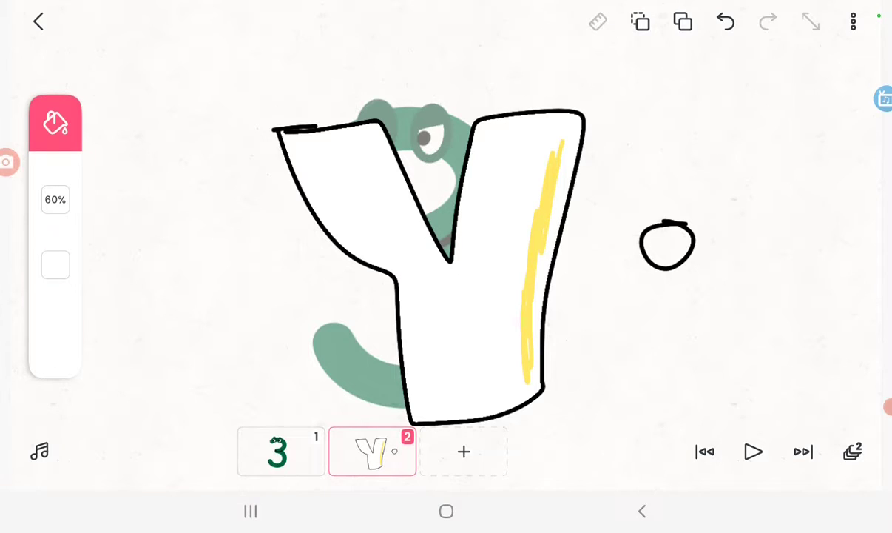
left_click(55, 264)
left_click(665, 355)
left_click(55, 122)
left_click(55, 199)
left_click(56, 264)
left_click_drag(131, 286, 131, 231)
left_click(657, 242)
left_click(55, 123)
Step: Lasso the eye, move it onto the Y and duplicate it for the second eye
left_click(55, 237)
mouse_move(651, 148)
left_mouse_down()
mouse_move(746, 259)
mouse_move(621, 310)
left_mouse_up()
mouse_move(666, 244)
left_mouse_down()
mouse_move(512, 184)
mouse_move(355, 199)
left_mouse_up()
left_click(640, 21)
left_click(666, 333)
Step: Draw a 4px frown and two eyebrows, then add frame 3 and begin the N outline
left_click(55, 123)
left_click(55, 264)
mouse_move(131, 287)
left_mouse_down()
mouse_move(175, 351)
mouse_move(204, 366)
mouse_move(236, 343)
left_mouse_up()
left_click_drag(435, 324, 473, 333)
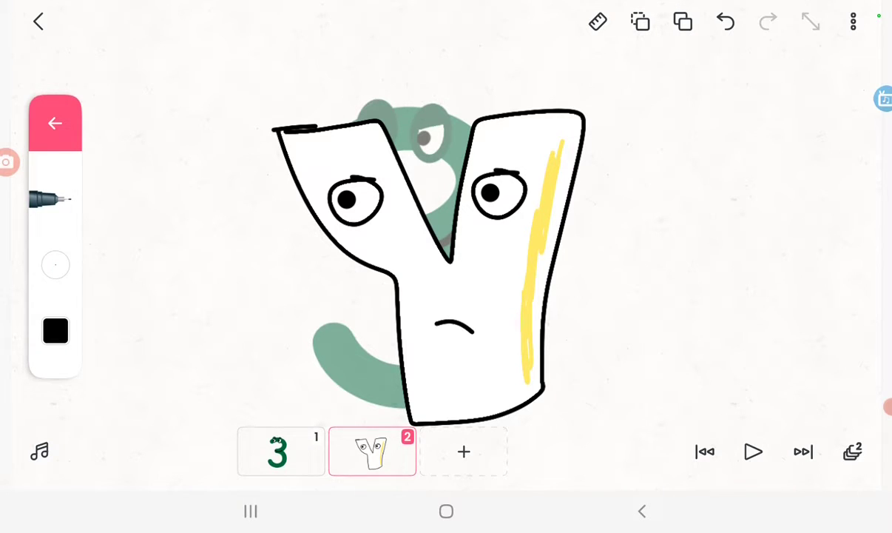
left_click_drag(527, 190, 564, 158)
left_click_drag(326, 205, 300, 162)
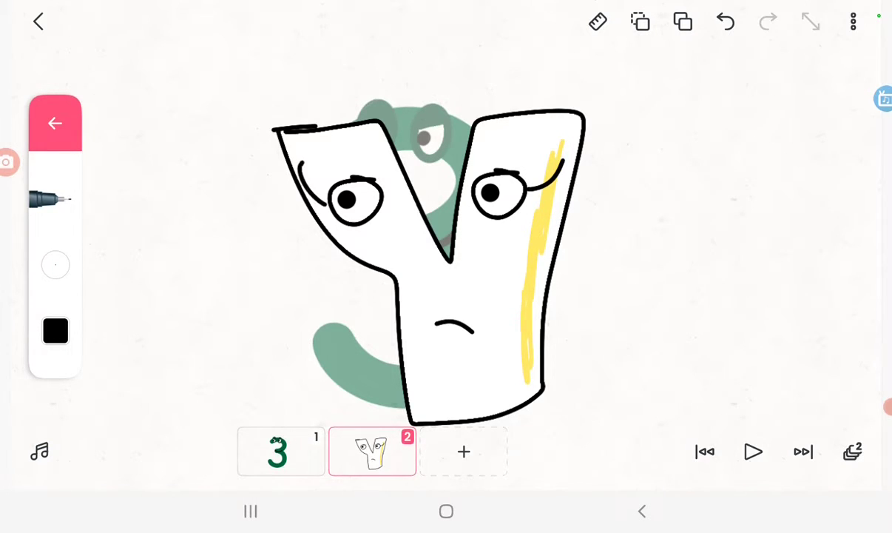
left_click(464, 452)
mouse_move(308, 83)
left_mouse_down()
mouse_move(314, 359)
mouse_move(432, 406)
mouse_move(425, 288)
mouse_move(566, 392)
mouse_move(599, 85)
mouse_move(536, 147)
mouse_move(531, 337)
mouse_move(403, 93)
mouse_move(282, 87)
left_mouse_up()
Step: Finish the N outline along its diagonal
mouse_move(411, 225)
left_mouse_down()
mouse_move(397, 176)
mouse_move(407, 173)
mouse_move(429, 250)
left_mouse_up()
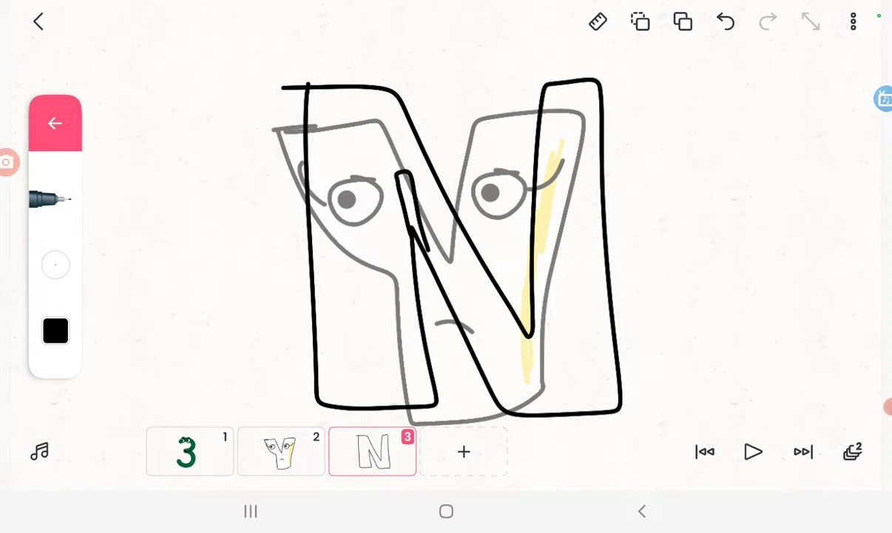
left_click_drag(402, 214, 426, 208)
left_click(725, 21)
left_click(768, 22)
Step: Fill the N with orange
left_click(55, 123)
left_click(55, 299)
left_click(56, 264)
scroll(418, 209, "up", 5)
scroll(418, 209, "up", 2)
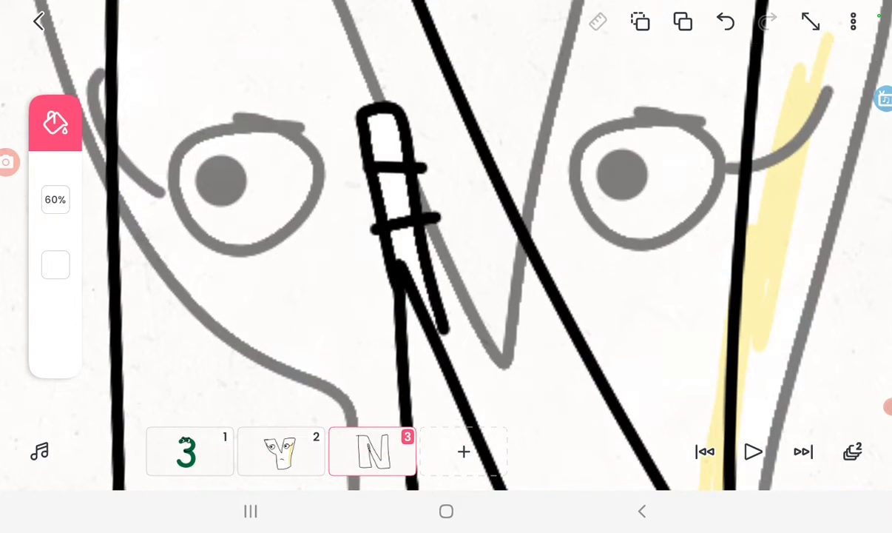
left_click(810, 22)
left_click(56, 264)
left_click_drag(245, 119, 313, 146)
left_click(355, 296)
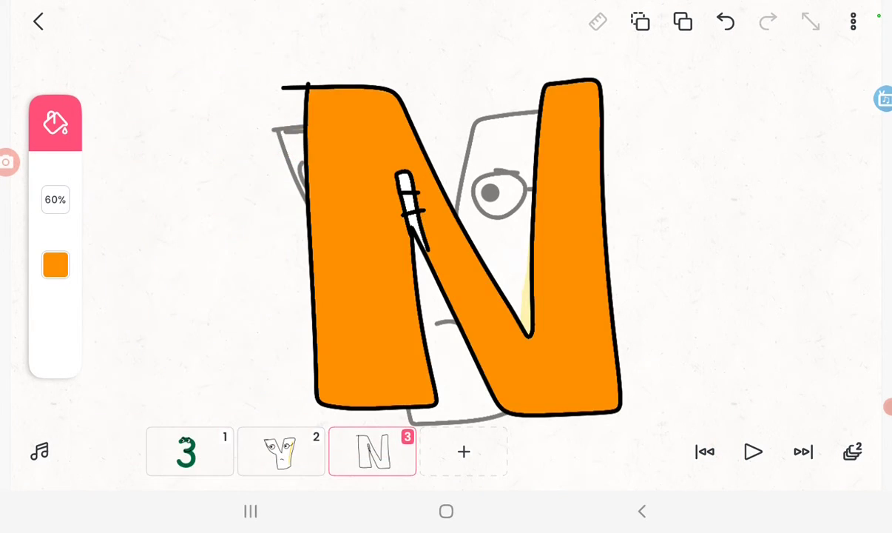
Step: Draw a black eyelid line and fill the top of the eye brown
left_click(56, 123)
mouse_move(674, 187)
left_mouse_down()
mouse_move(716, 176)
mouse_move(712, 219)
mouse_move(716, 179)
left_mouse_up()
left_click(55, 294)
left_click(55, 264)
left_click(314, 265)
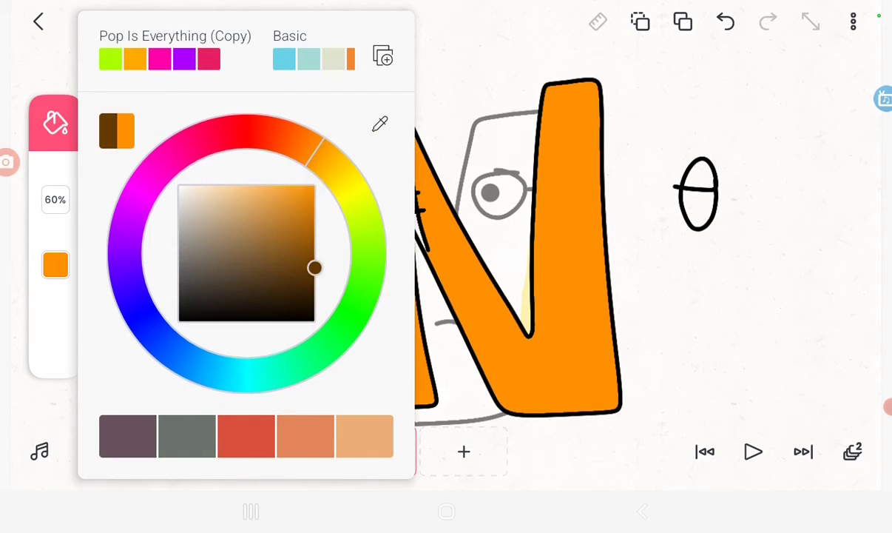
left_click(699, 176)
left_click(55, 264)
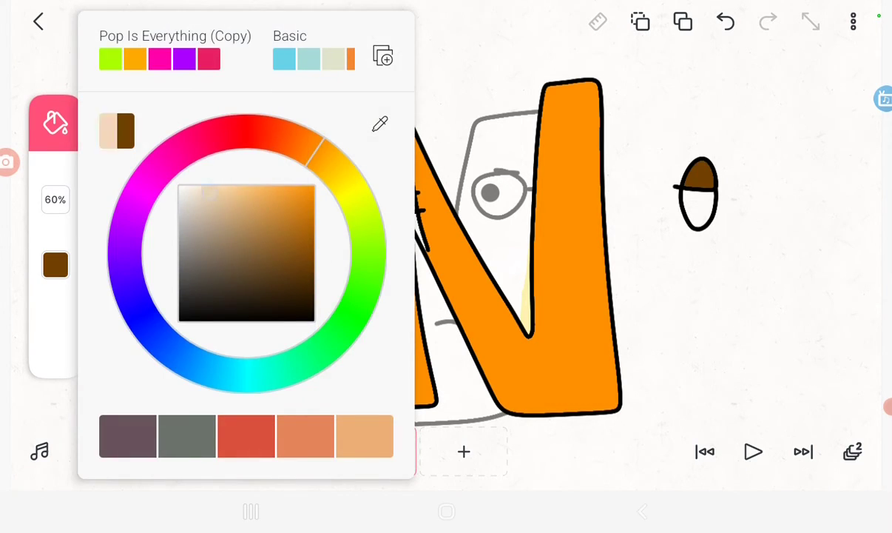
left_click(740, 296)
Step: Draw a large 28px pupil in the eye
left_click(56, 122)
left_click(725, 22)
left_click(708, 214)
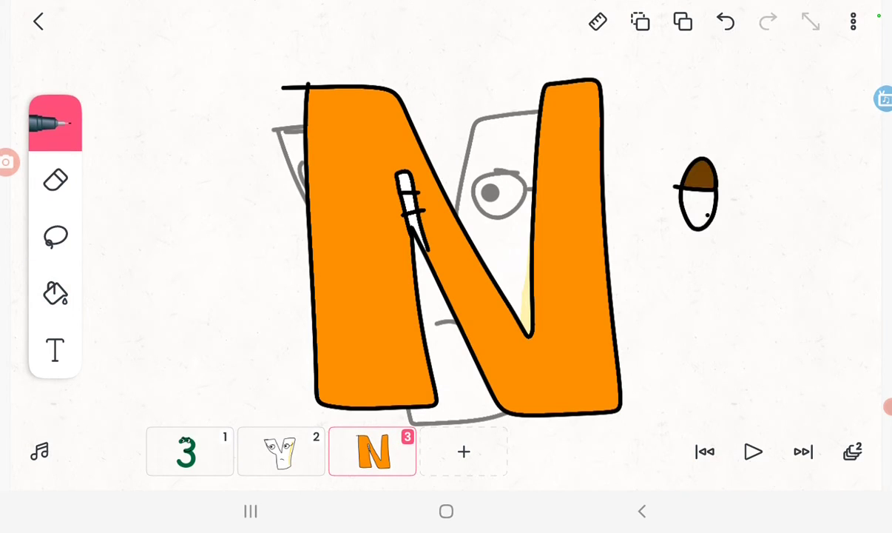
left_click(725, 22)
left_click(56, 294)
left_click(55, 122)
left_click(56, 122)
left_click(55, 264)
left_click(701, 206)
left_click(56, 122)
Step: Move the eye onto the N's left stem and place a mirrored copy on the right stem
left_click(56, 236)
left_click_drag(701, 100, 675, 239)
mouse_move(699, 196)
left_mouse_down()
mouse_move(538, 159)
mouse_move(360, 156)
mouse_move(579, 166)
left_mouse_up()
left_click(682, 22)
left_click(838, 202)
left_click(732, 311)
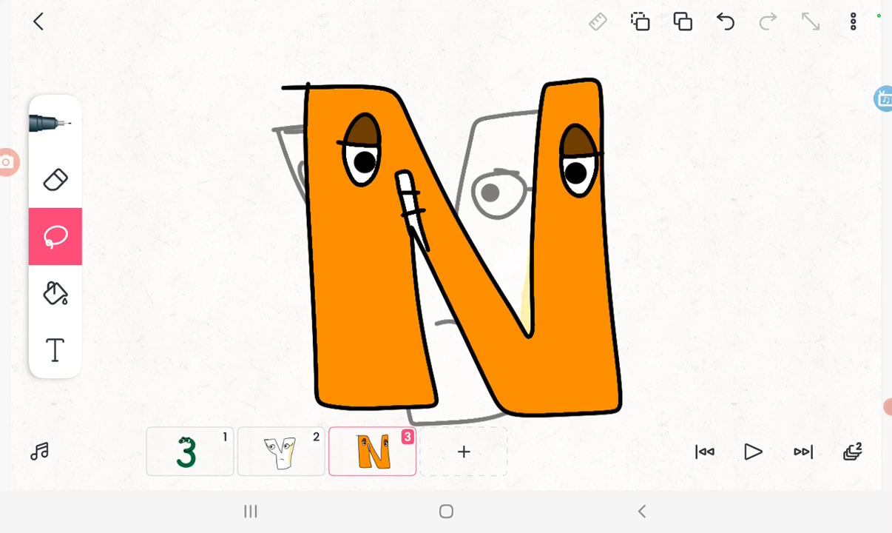
left_click(887, 406)
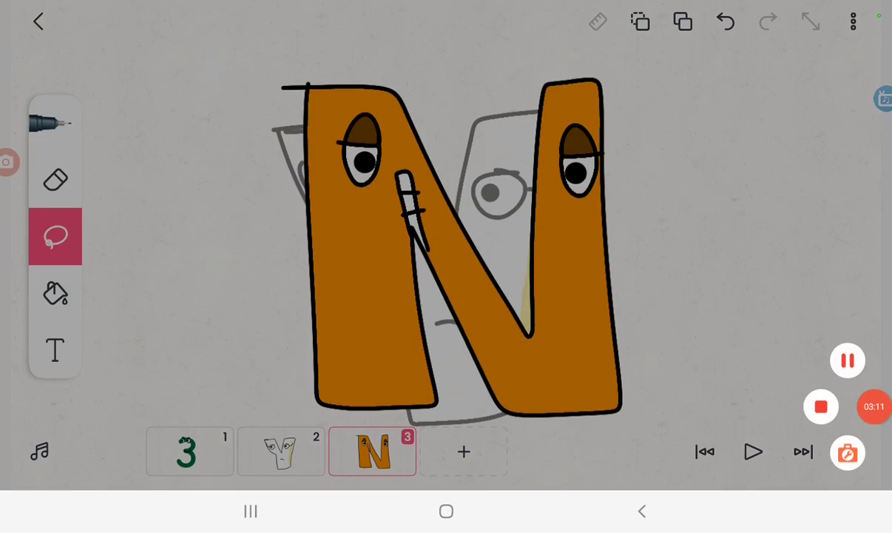